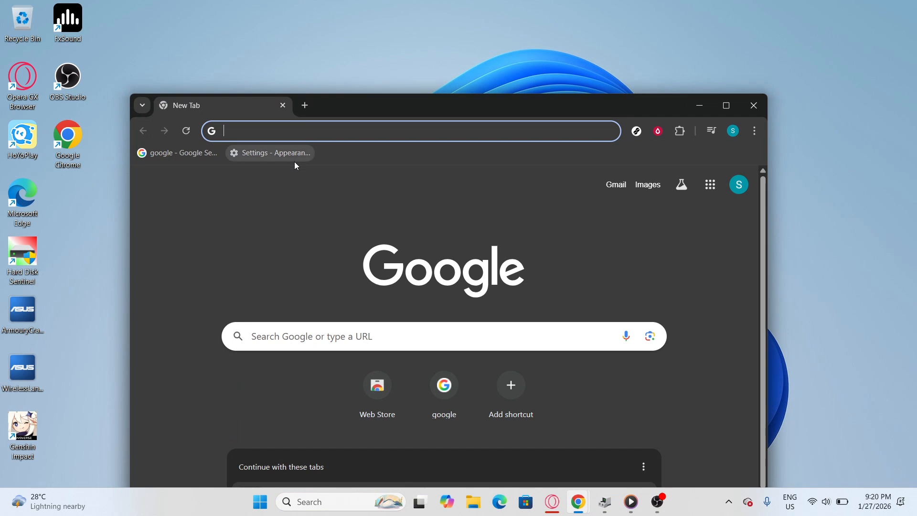
Step: Open the Notion site in the browser and maximize the browser window
type("notion")
key("Return")
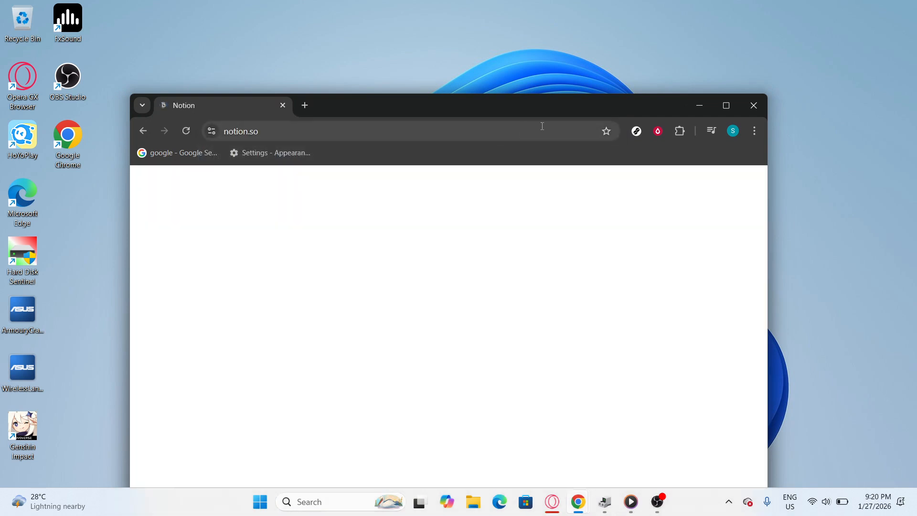
left_click(725, 105)
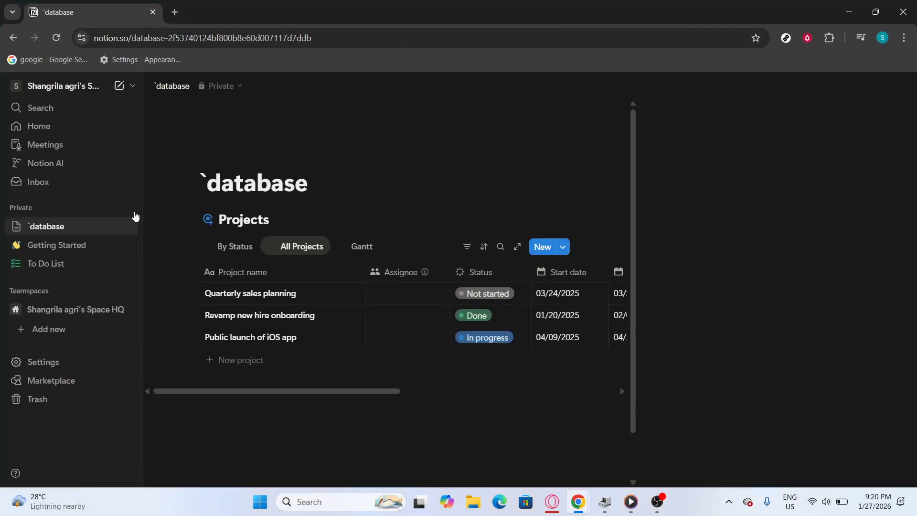
Step: Create a new private page titled "divider color"
left_click(128, 208)
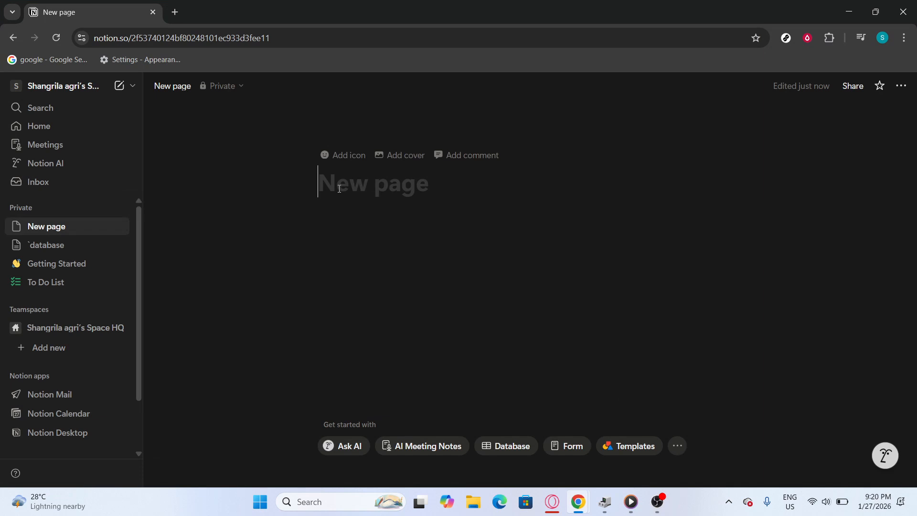
type("divi")
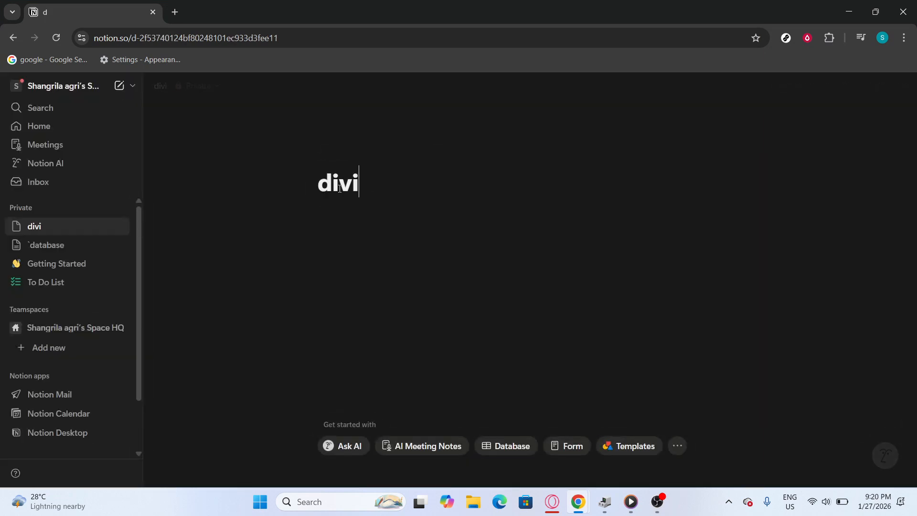
type("der ")
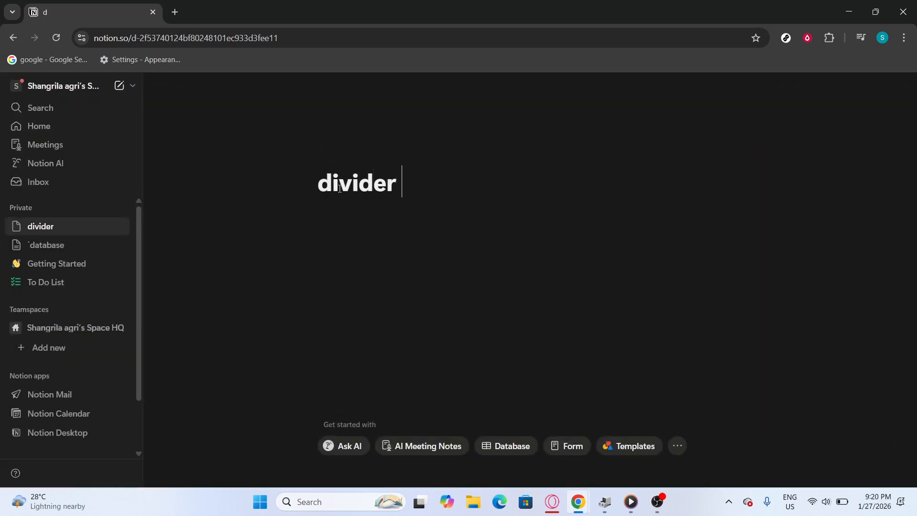
type("color")
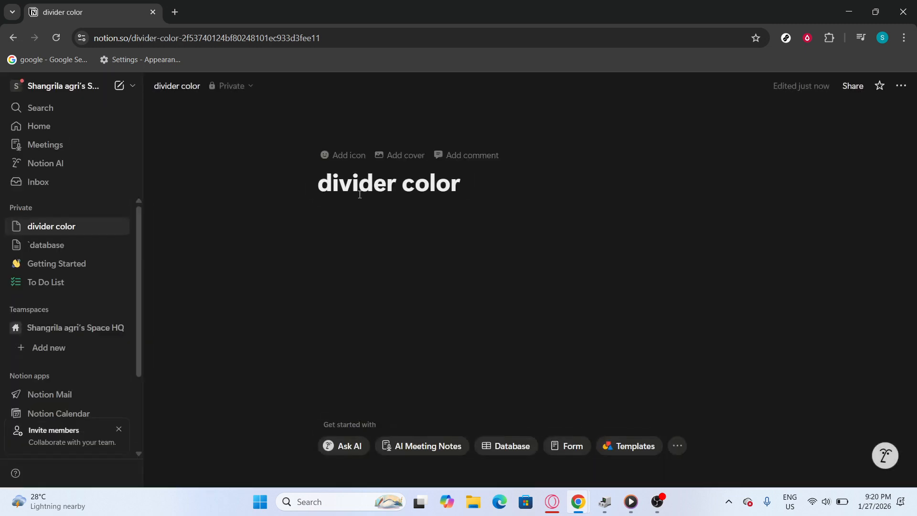
Step: Insert a block equation directly below the page title
left_click(360, 218)
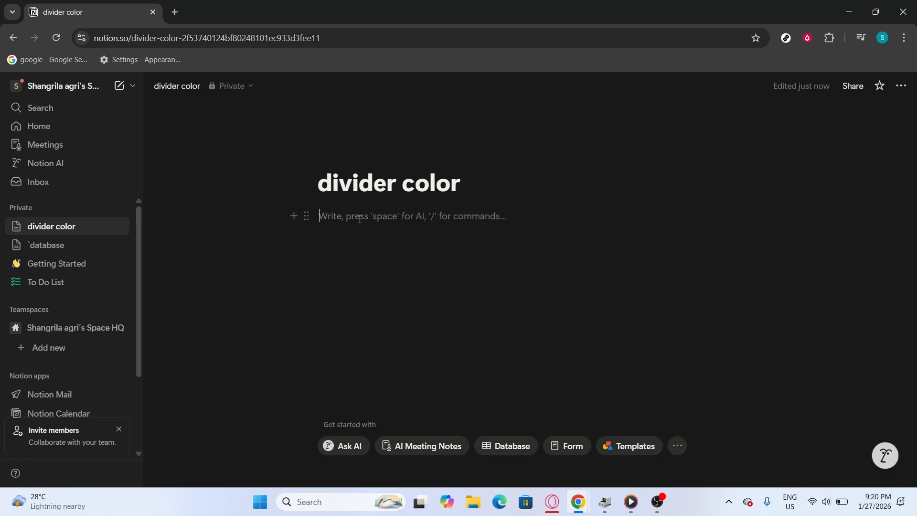
type("/")
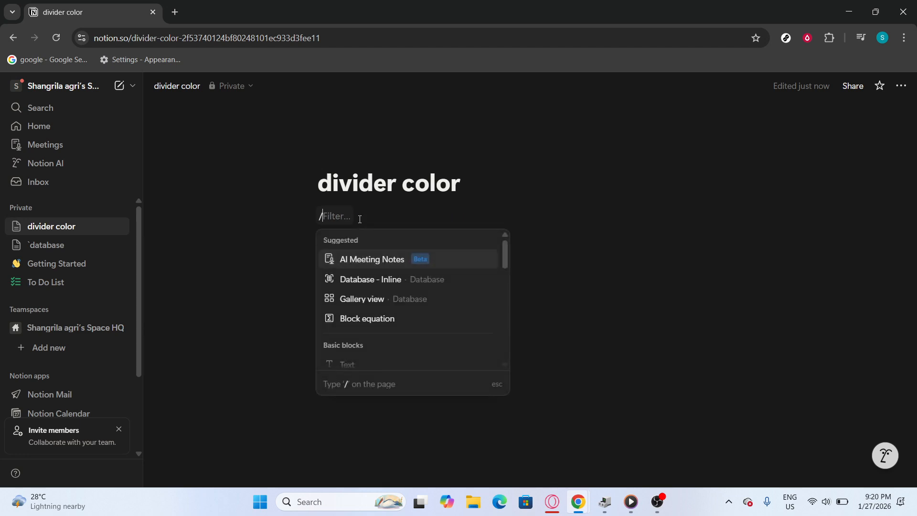
type("bl")
key("BackSpace")
key("BackSpace")
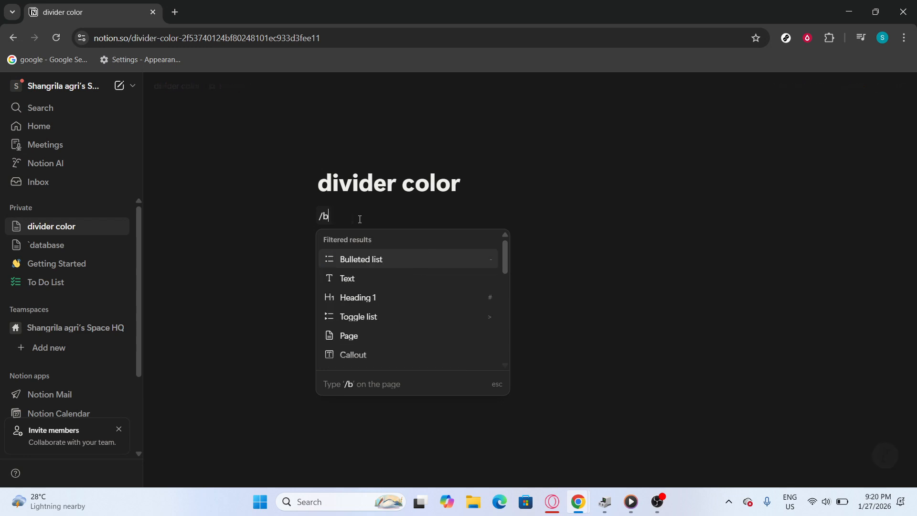
type("e")
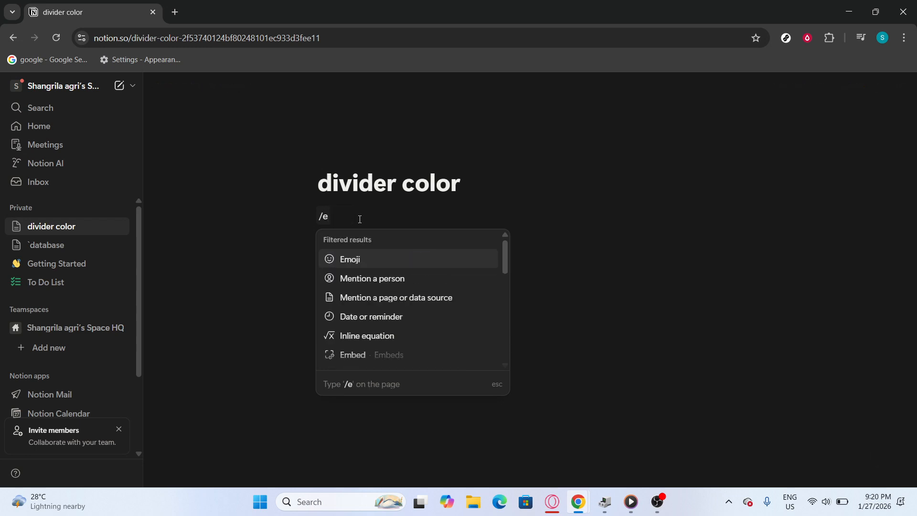
type("qu")
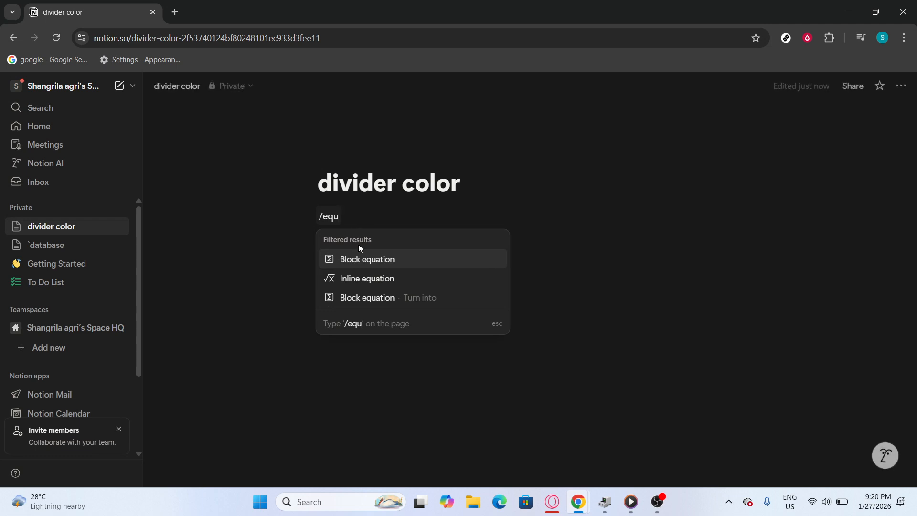
left_click(359, 258)
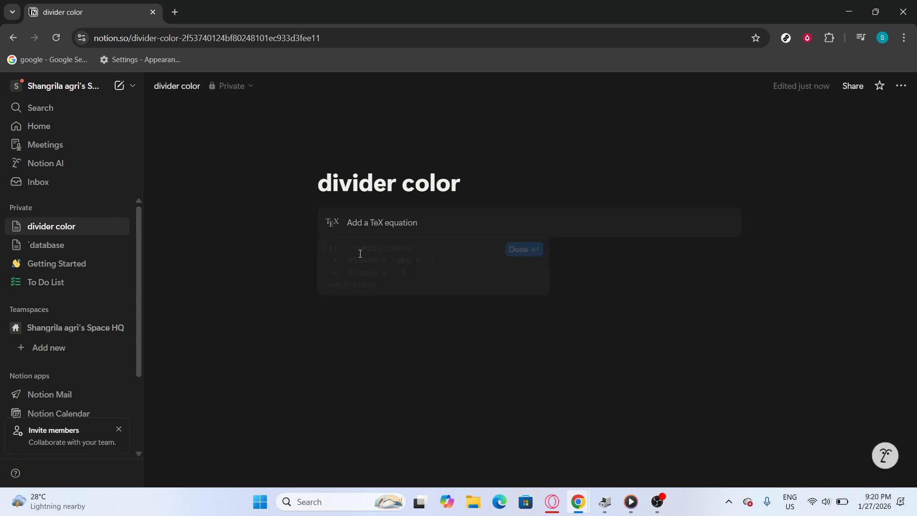
Step: Enter the TeX code $$\color{red}\rule{5000px}{3px}$$ in the new equation block and leave its editor
left_click(383, 222)
left_click(383, 226)
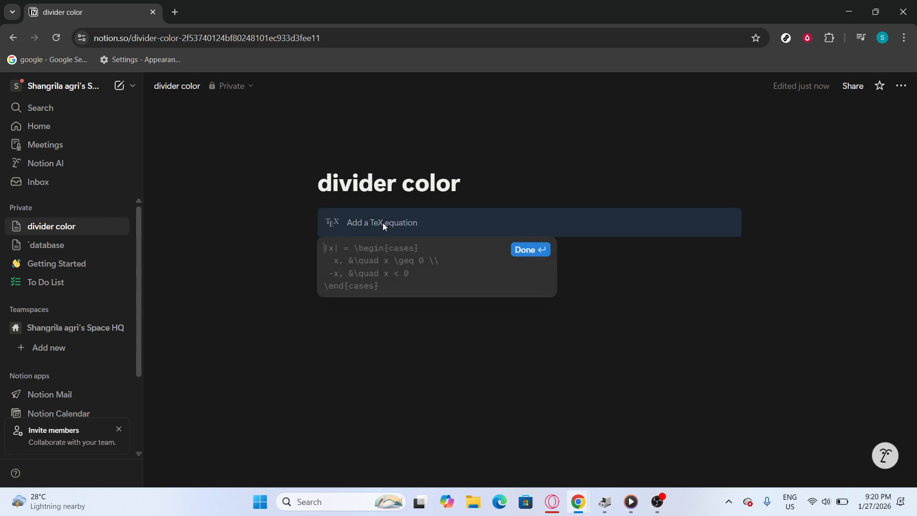
type("$$\\color{red}\\rule{5000px}{3px}$$")
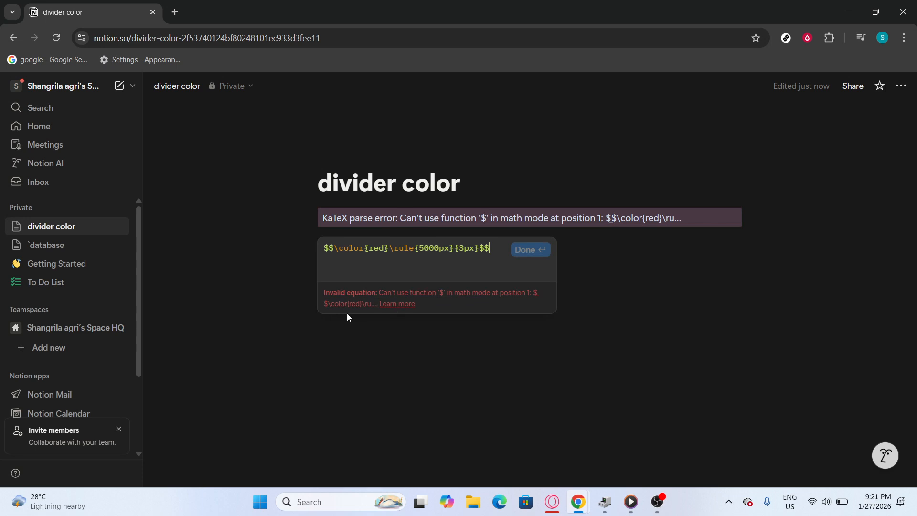
left_click(377, 356)
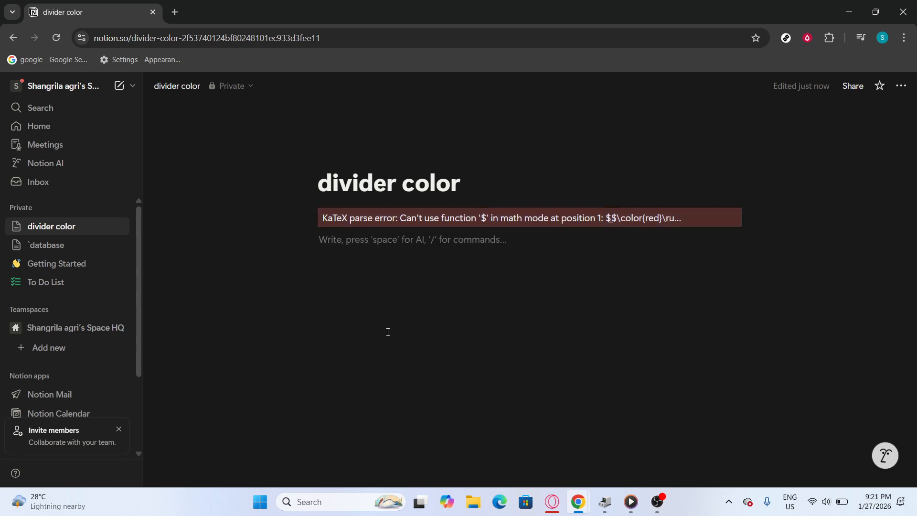
key("ctrl+v")
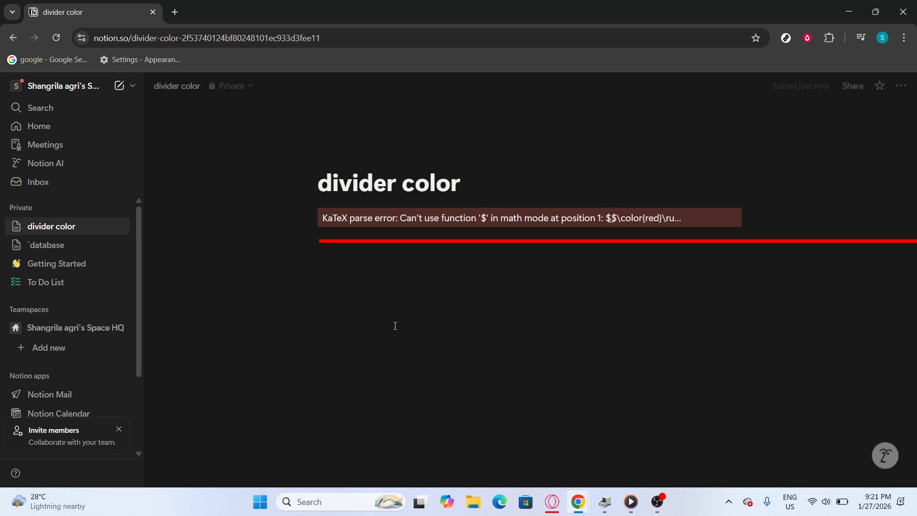
key("ctrl+z")
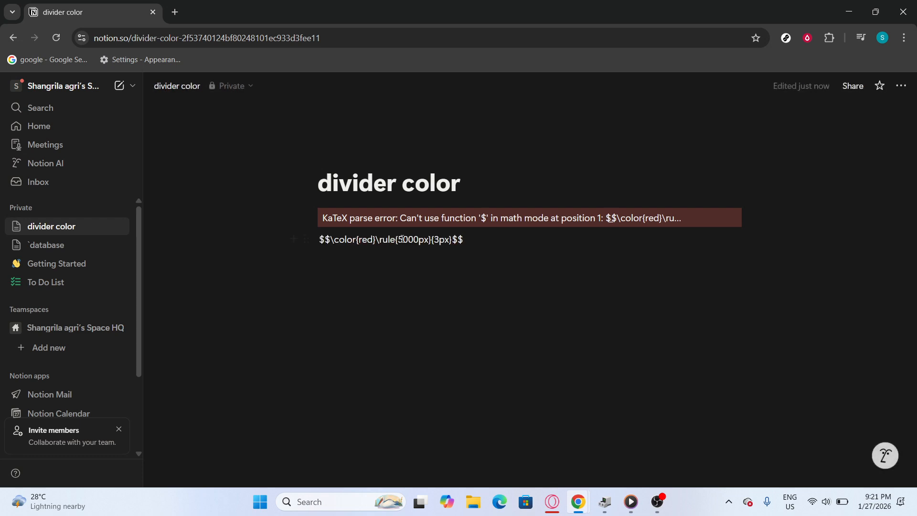
key("ctrl+z")
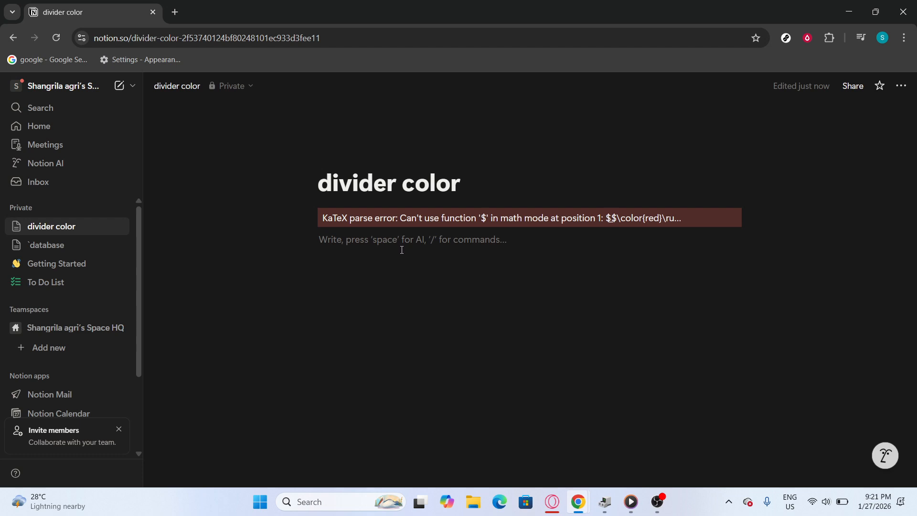
Step: Paste the code $$\color{red}\rule{5000px}{3px}$$ on two separate lines below the equation block to make two red dividers
key("ctrl+v")
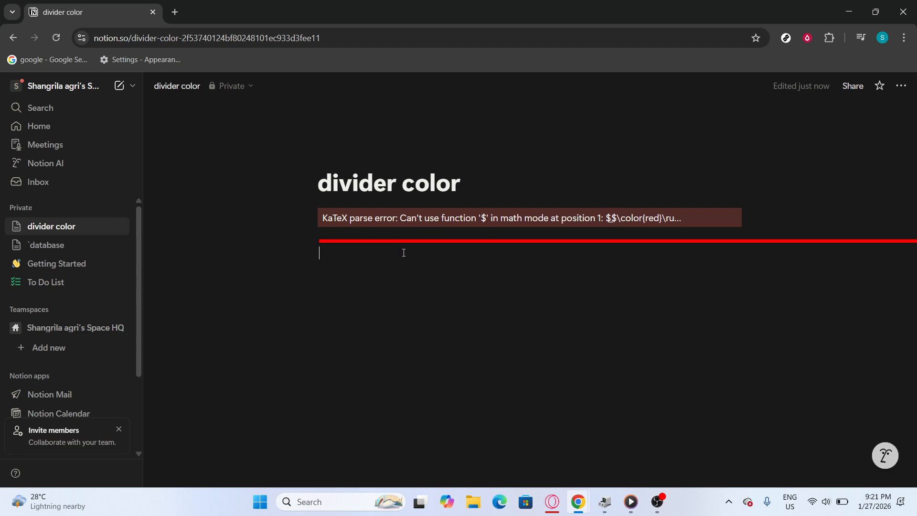
left_click(483, 277)
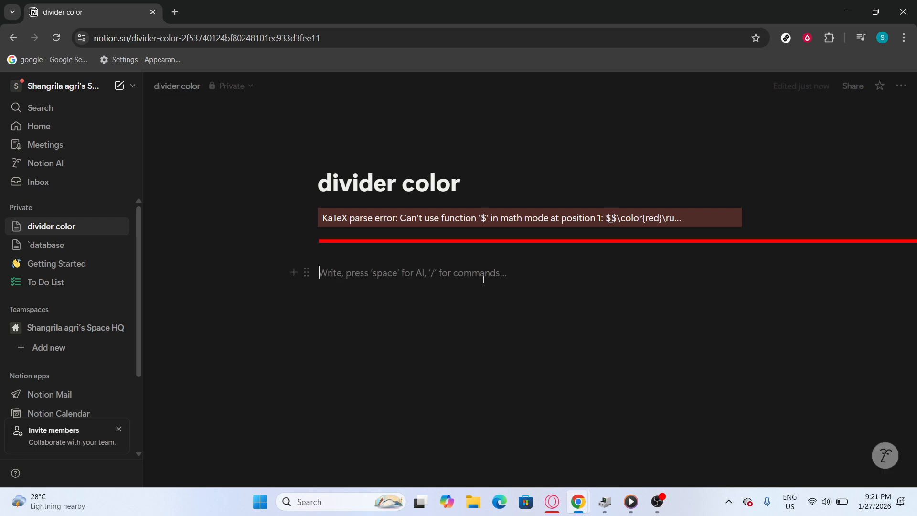
key("ctrl+v")
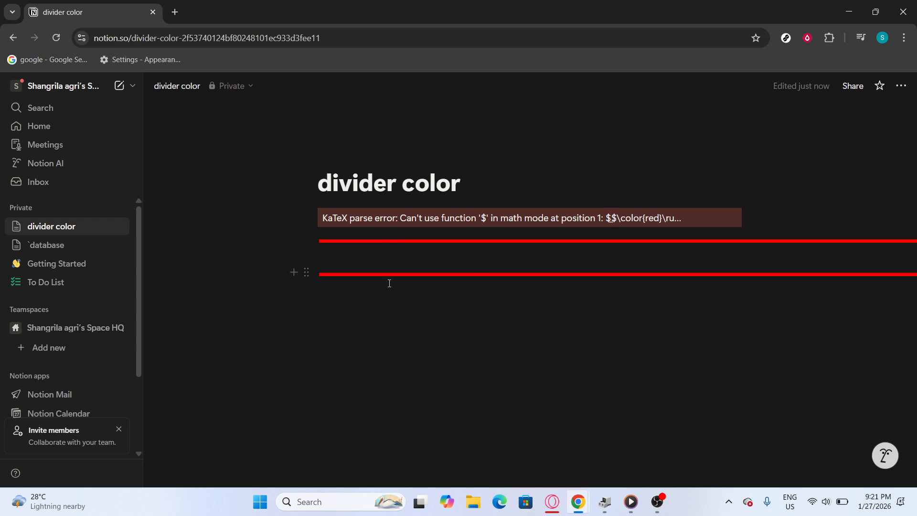
key("Return")
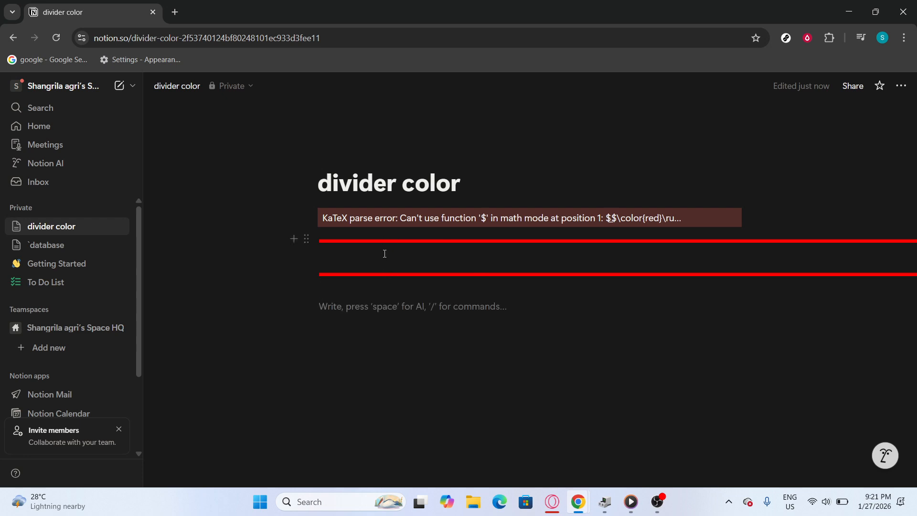
left_click(391, 219)
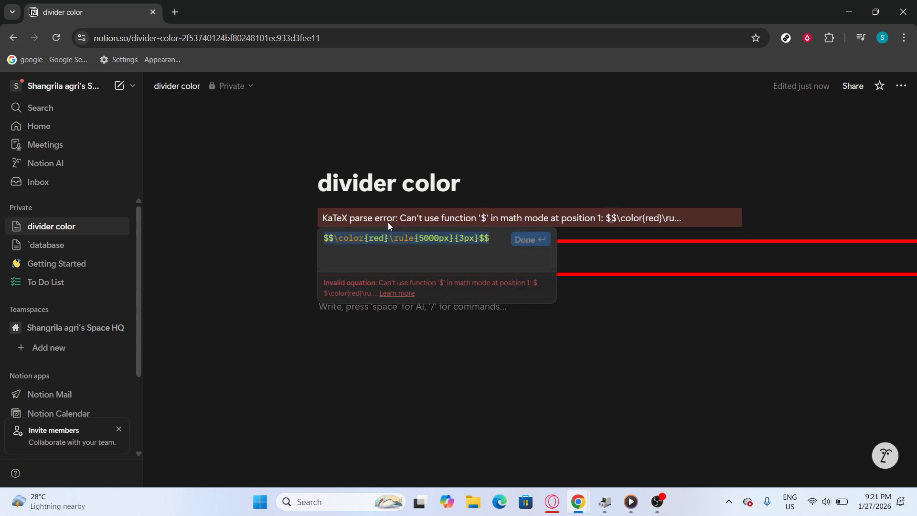
left_click(380, 238)
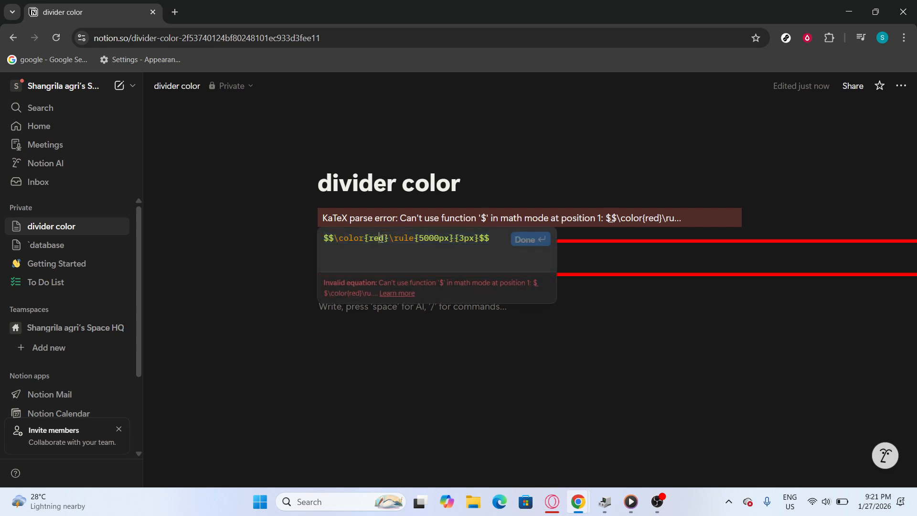
left_click(402, 320)
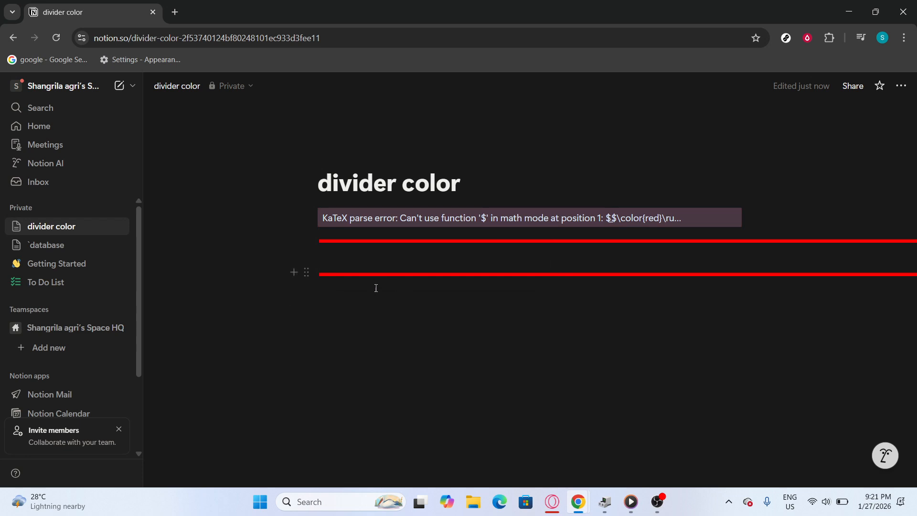
Step: Change the color in the equation block's code to blue
left_click(390, 222)
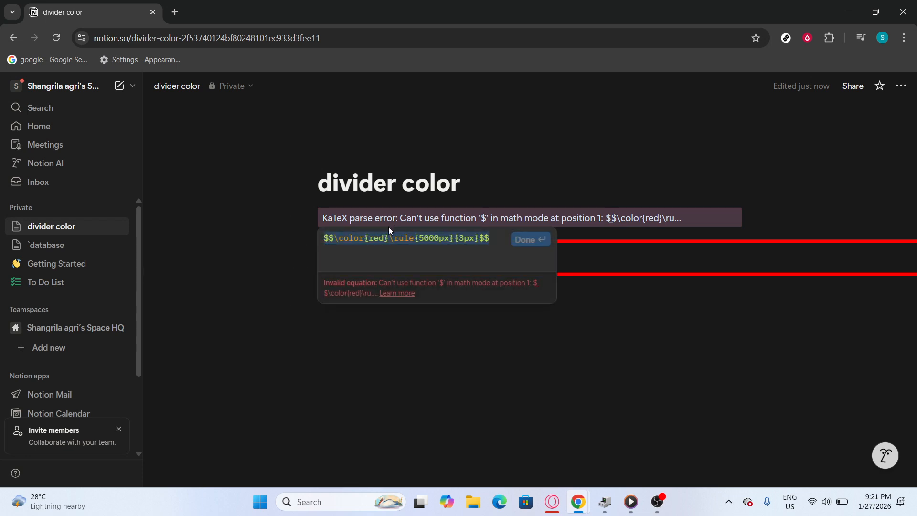
left_click(385, 238)
double_click(378, 239)
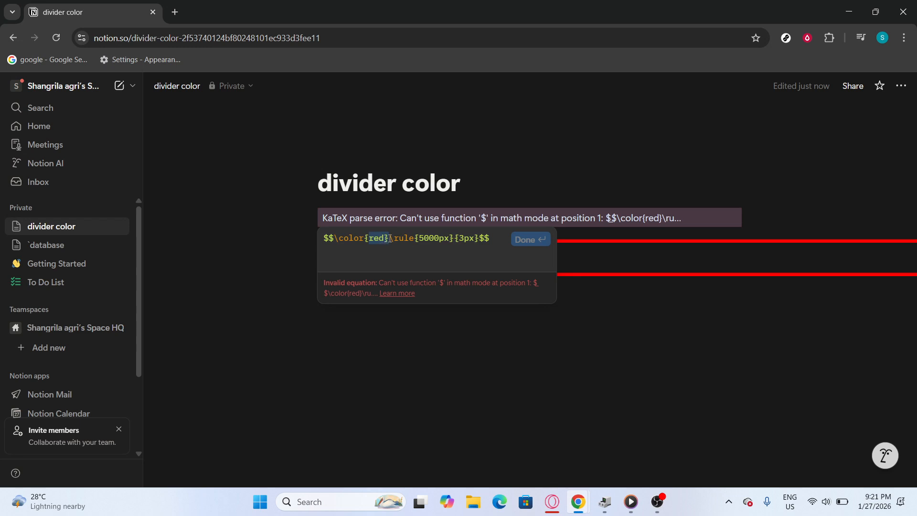
left_click(387, 237)
key("BackSpace")
key("BackSpace")
key("BackSpace")
type("blue")
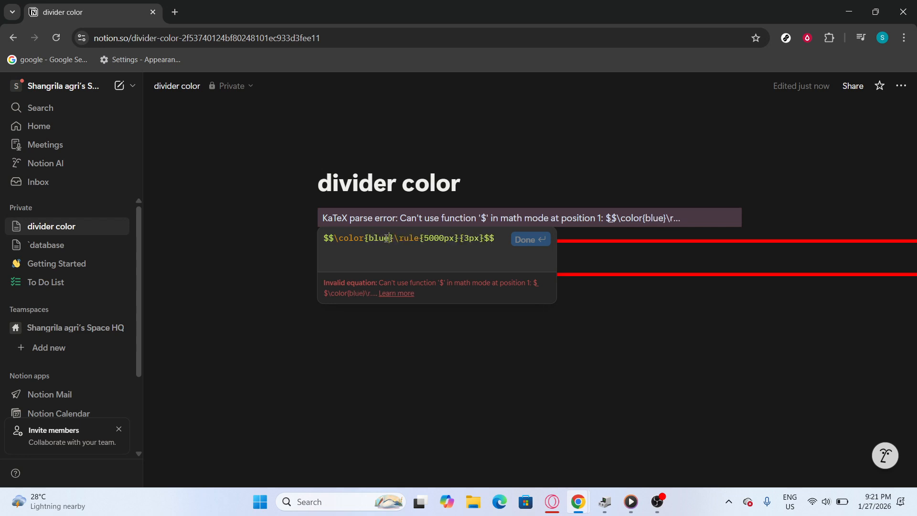
Step: Copy the whole blue rule code and paste it on three separate lines below the red dividers
key("ctrl+a")
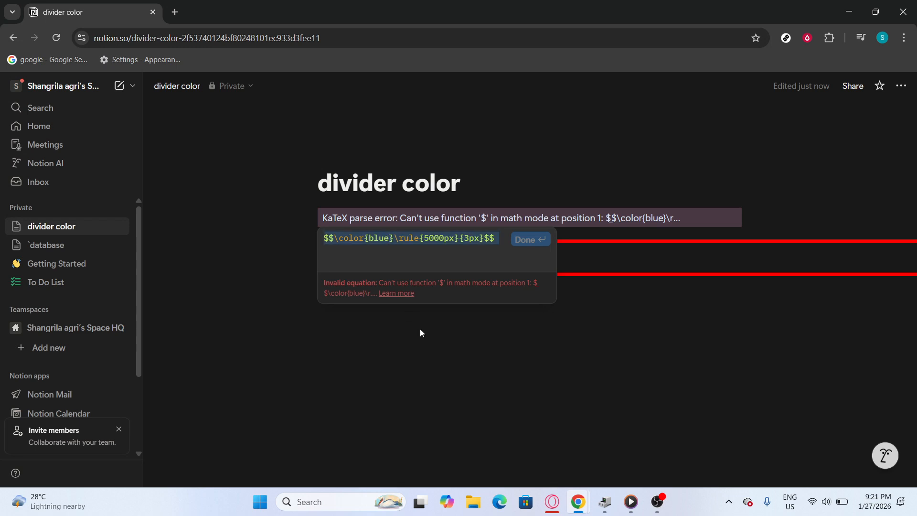
left_click(424, 344)
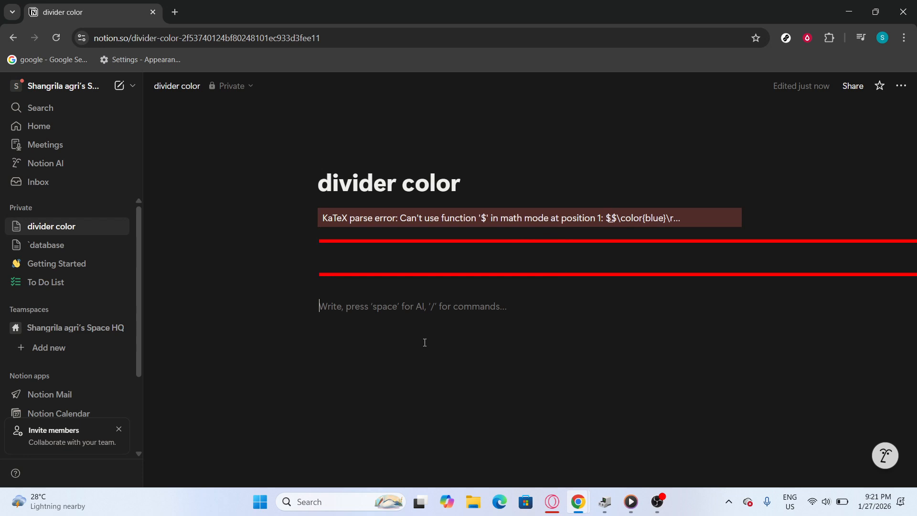
key("ctrl+v")
left_click(405, 333)
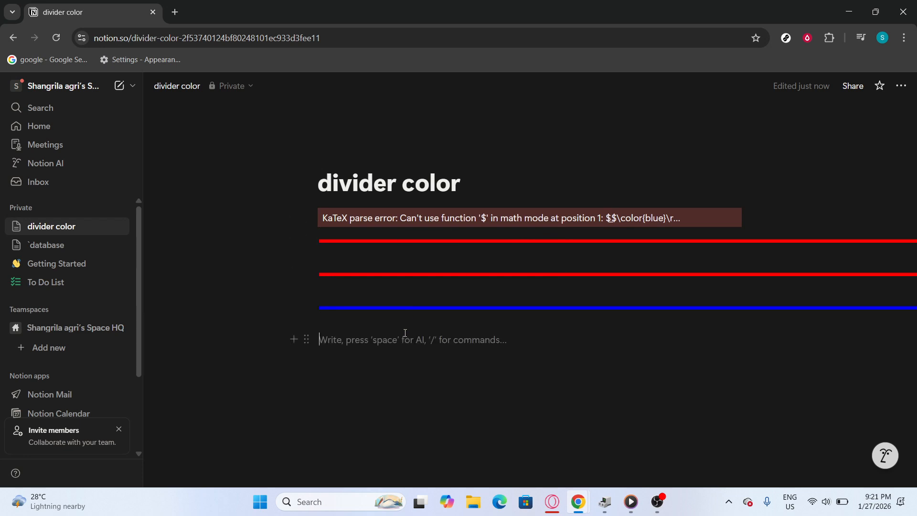
key("ctrl+v")
left_click(393, 374)
key("ctrl+v")
Step: Change the color in the equation block's code to pink, keeping the closing brace so it reads $$\color{pink}\rule{5000px}{3px}$$
scroll(454, 329, "down", 1)
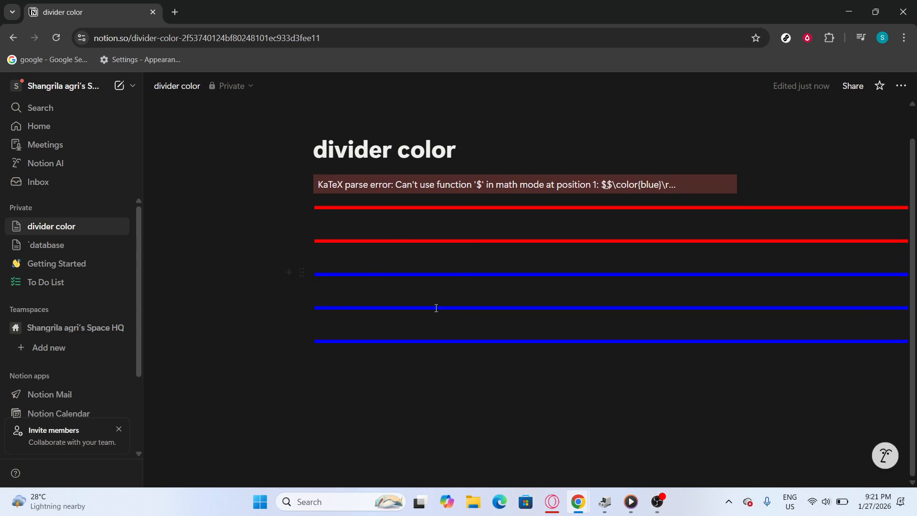
left_click(432, 187)
left_click(387, 205)
double_click(376, 205)
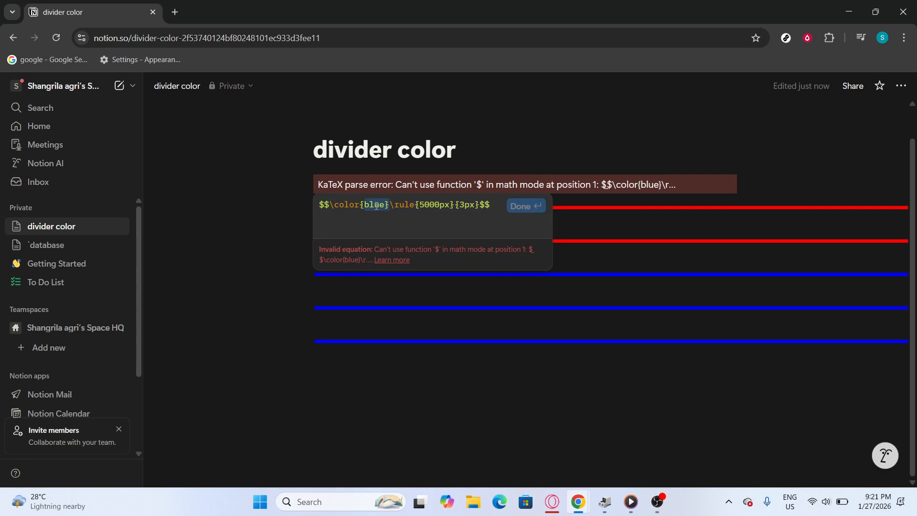
type("pin")
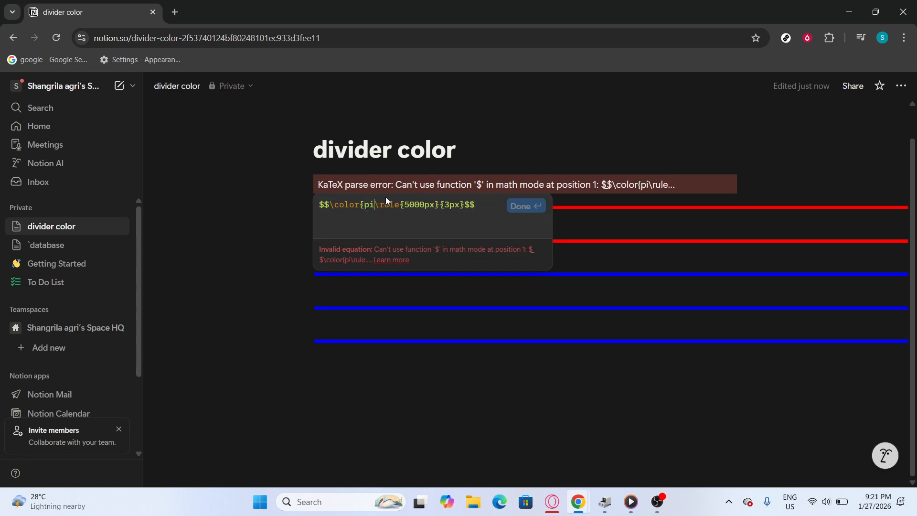
type("k")
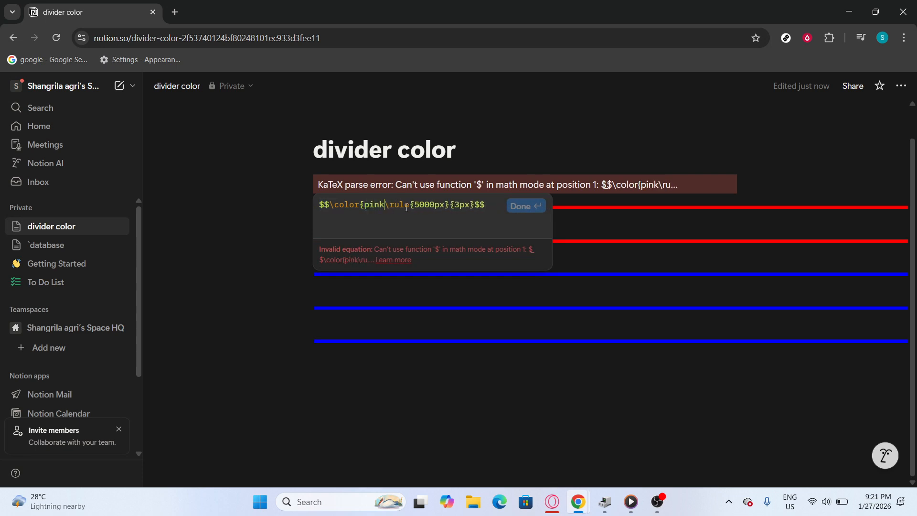
triple_click(407, 206)
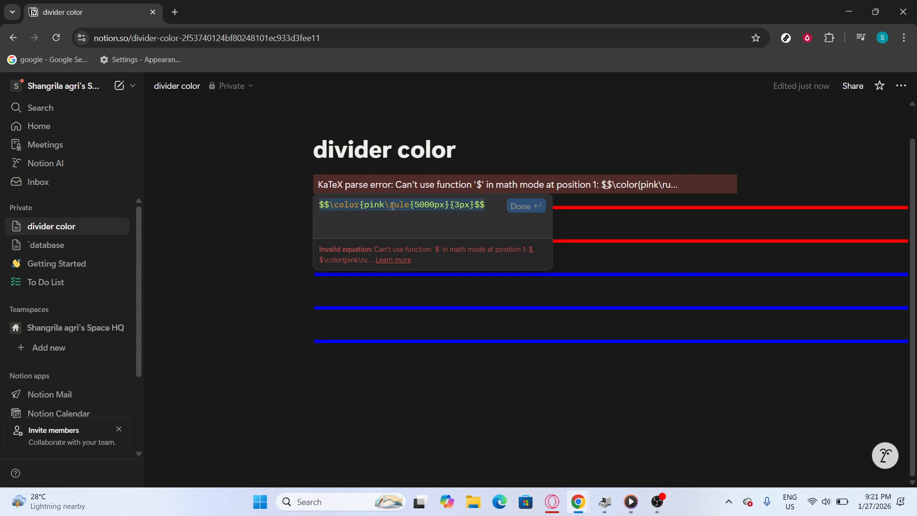
left_click(385, 205)
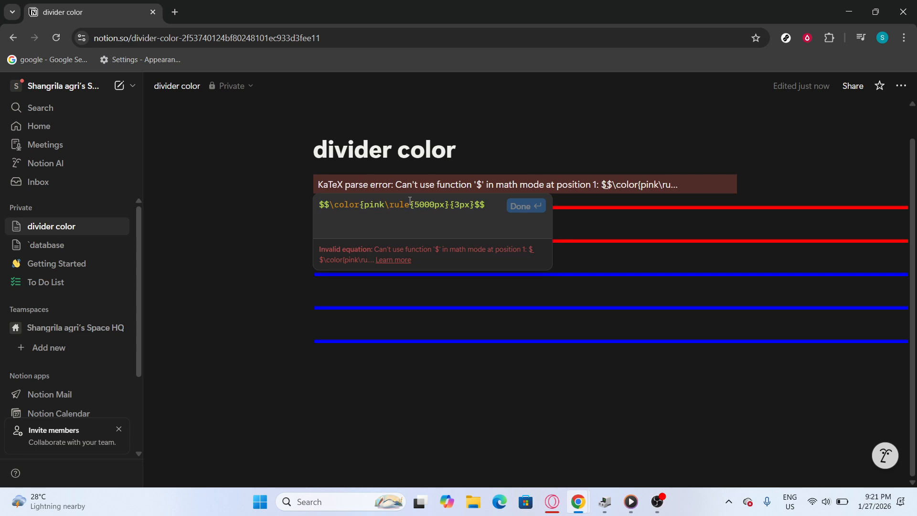
type("}")
Step: Copy the whole pink rule code and paste it on two separate lines below the blue dividers
key("ctrl+a")
key("ctrl+c")
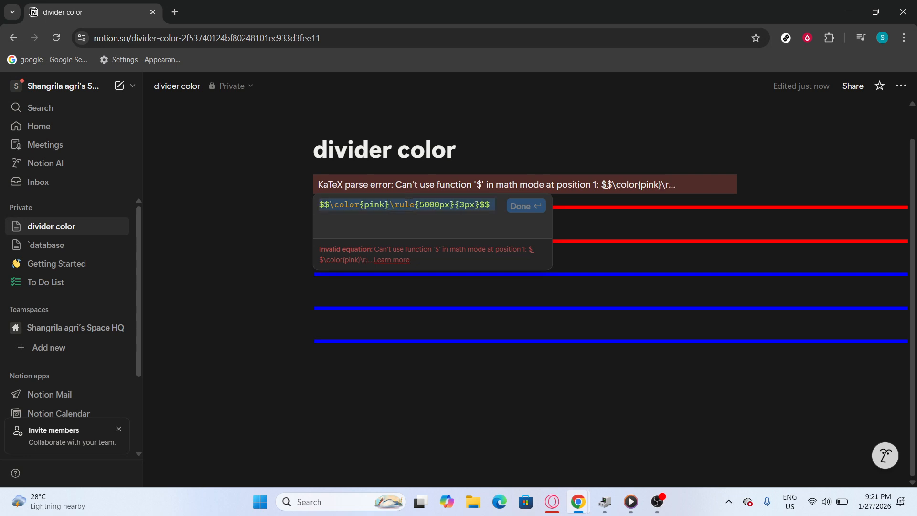
left_click(369, 366)
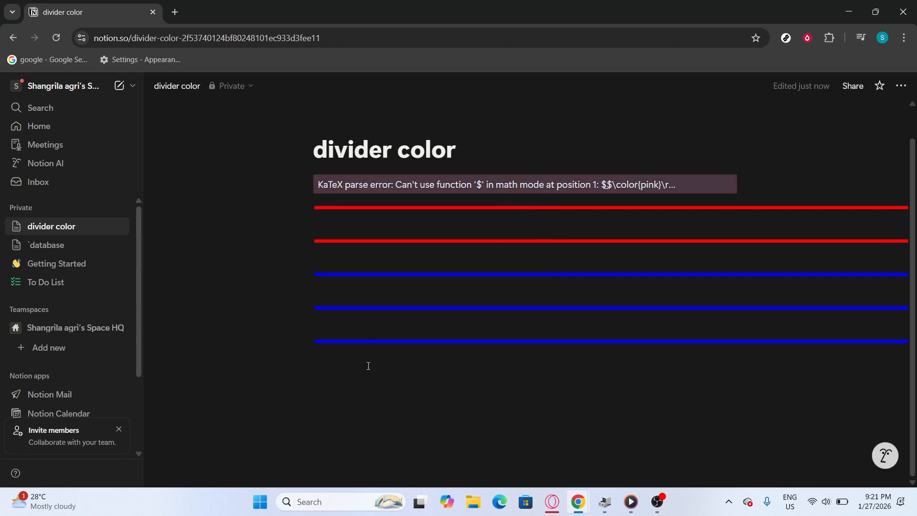
left_click(364, 368)
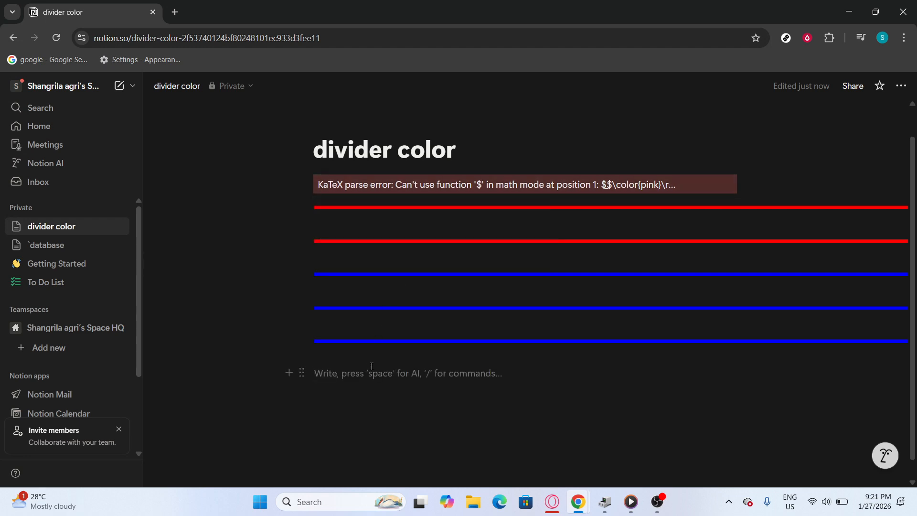
key("ctrl+v")
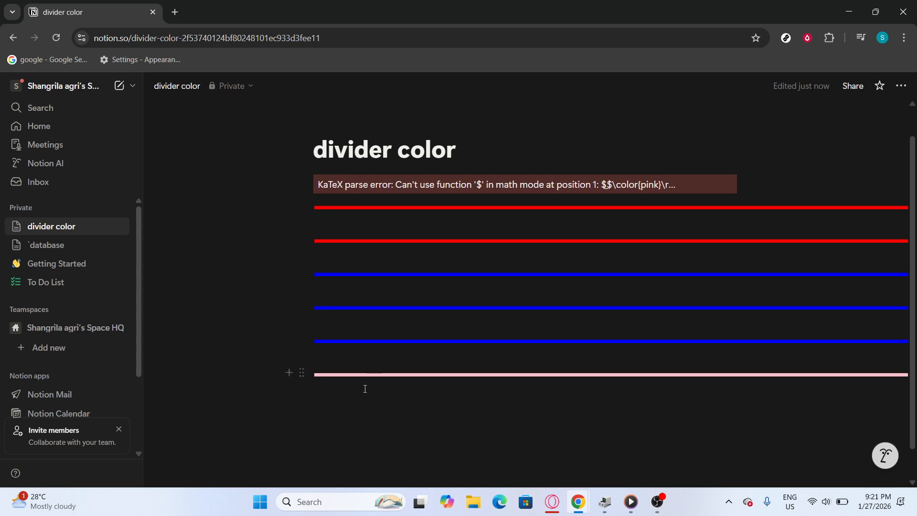
key("Return")
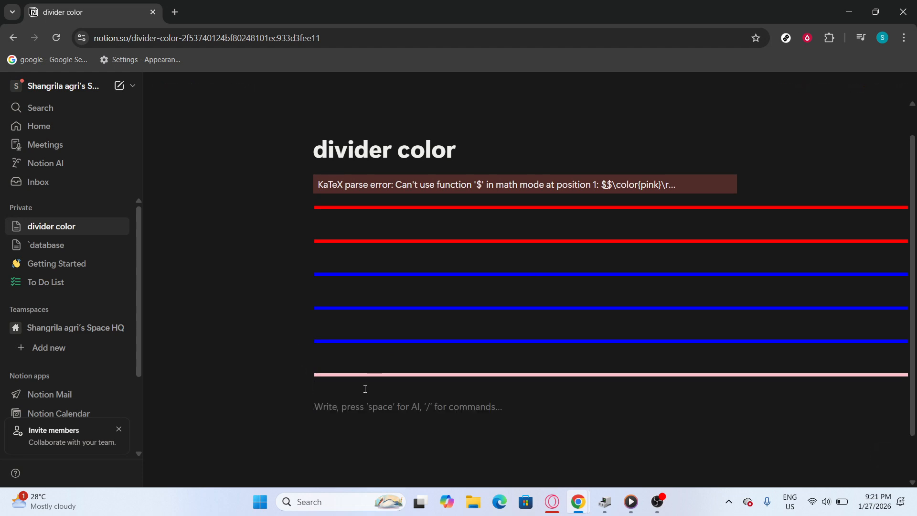
key("ctrl+v")
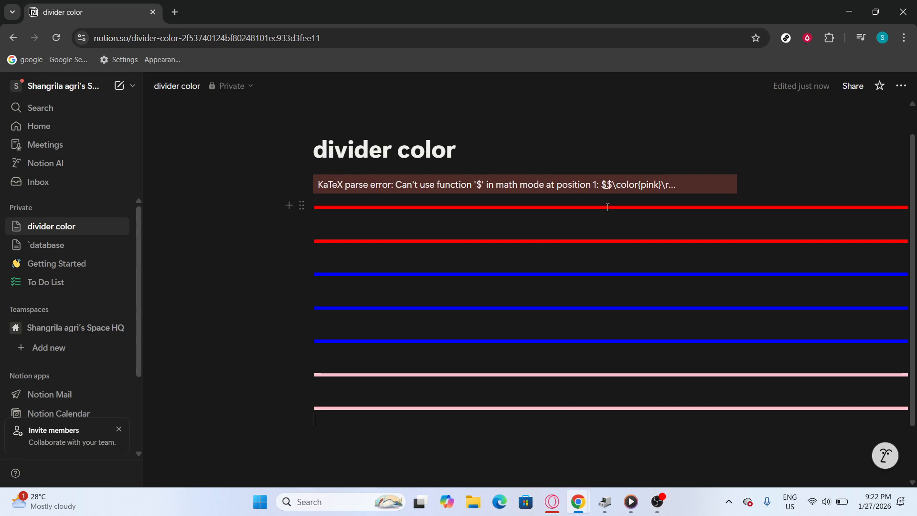
left_click(643, 188)
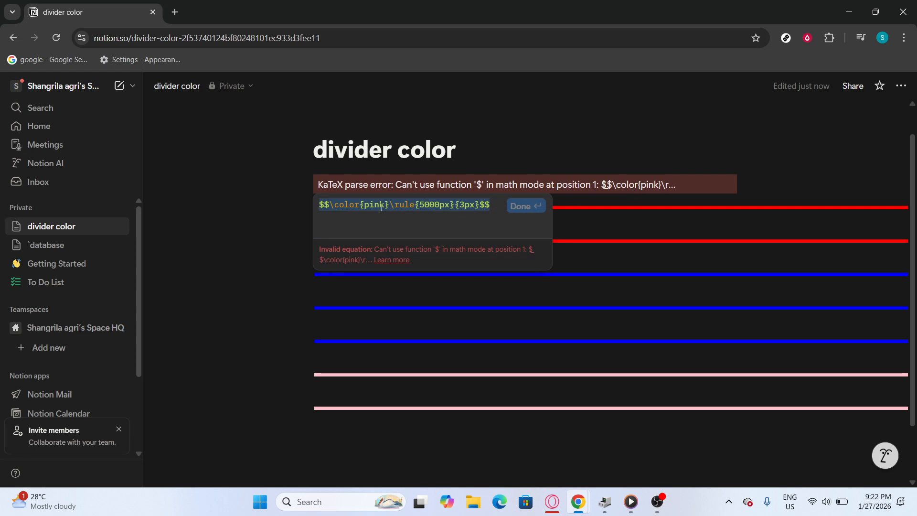
double_click(381, 206)
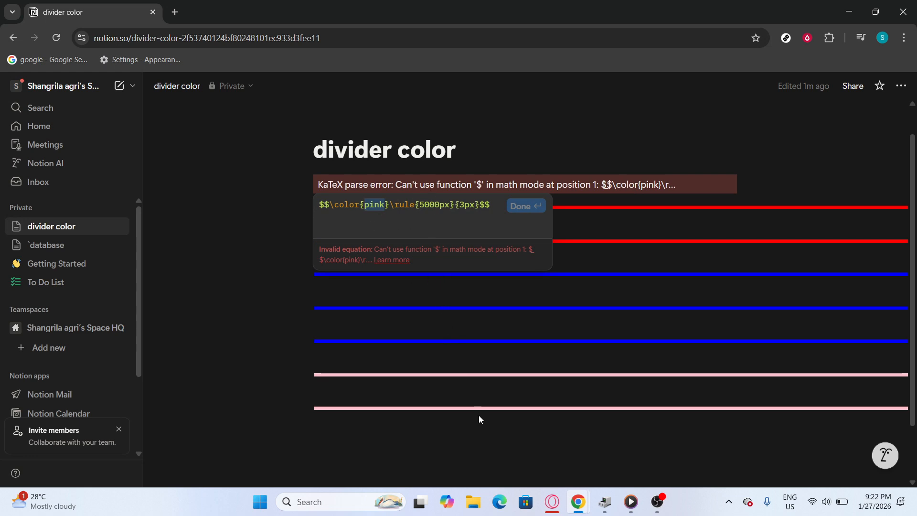
left_click(493, 455)
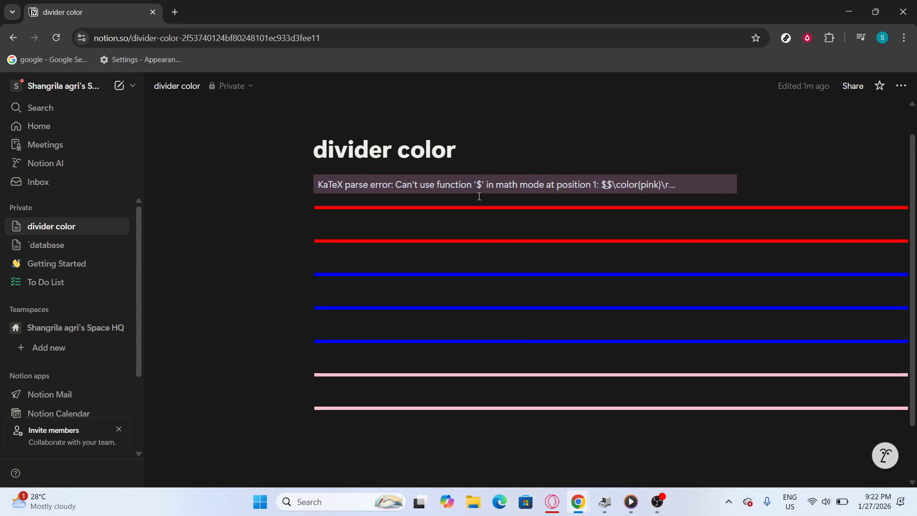
Step: Paste the pink rule code once more on the empty line below the existing pink dividers
scroll(499, 354, "down", 2)
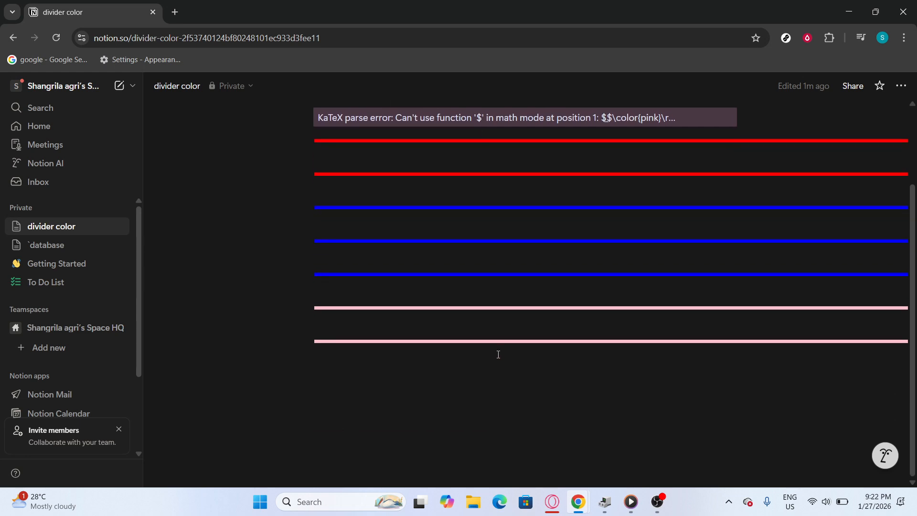
left_click(459, 366)
key("ctrl+v")
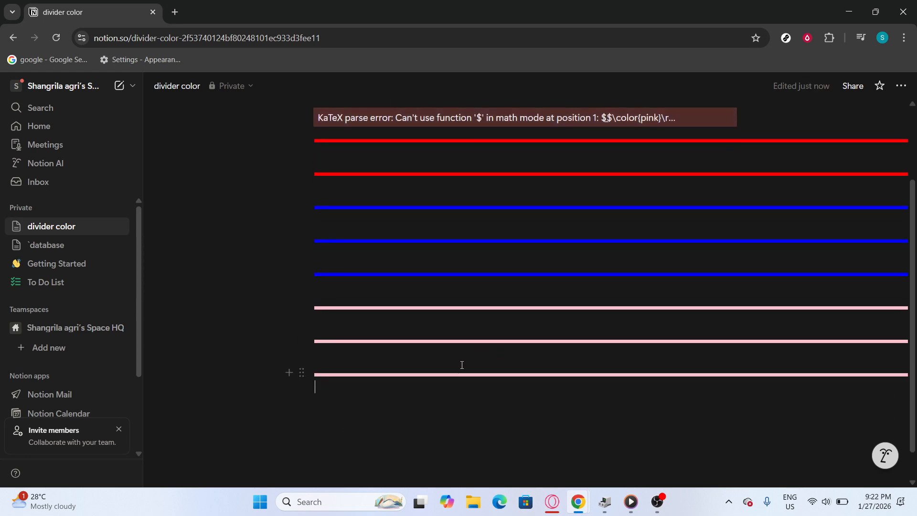
Step: Replace the color name in the equation block's code with red
left_click(436, 122)
left_click(382, 138)
double_click(379, 138)
type("red")
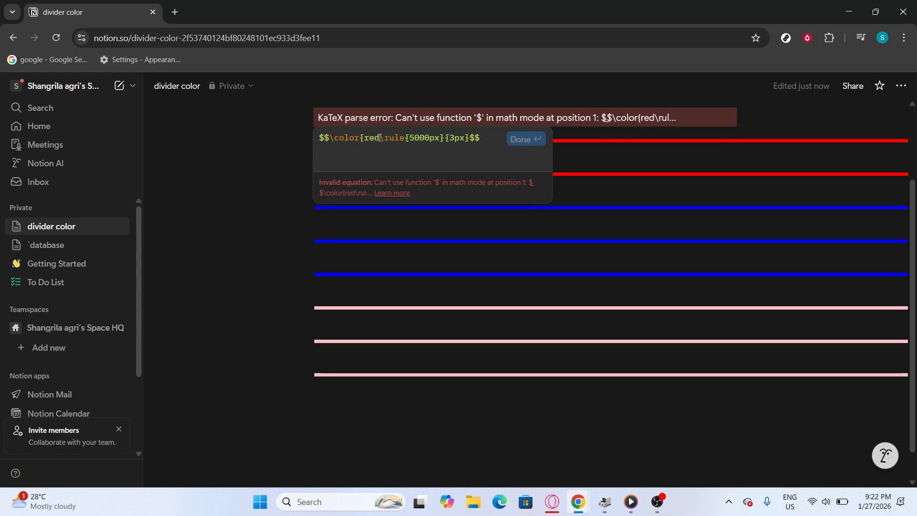